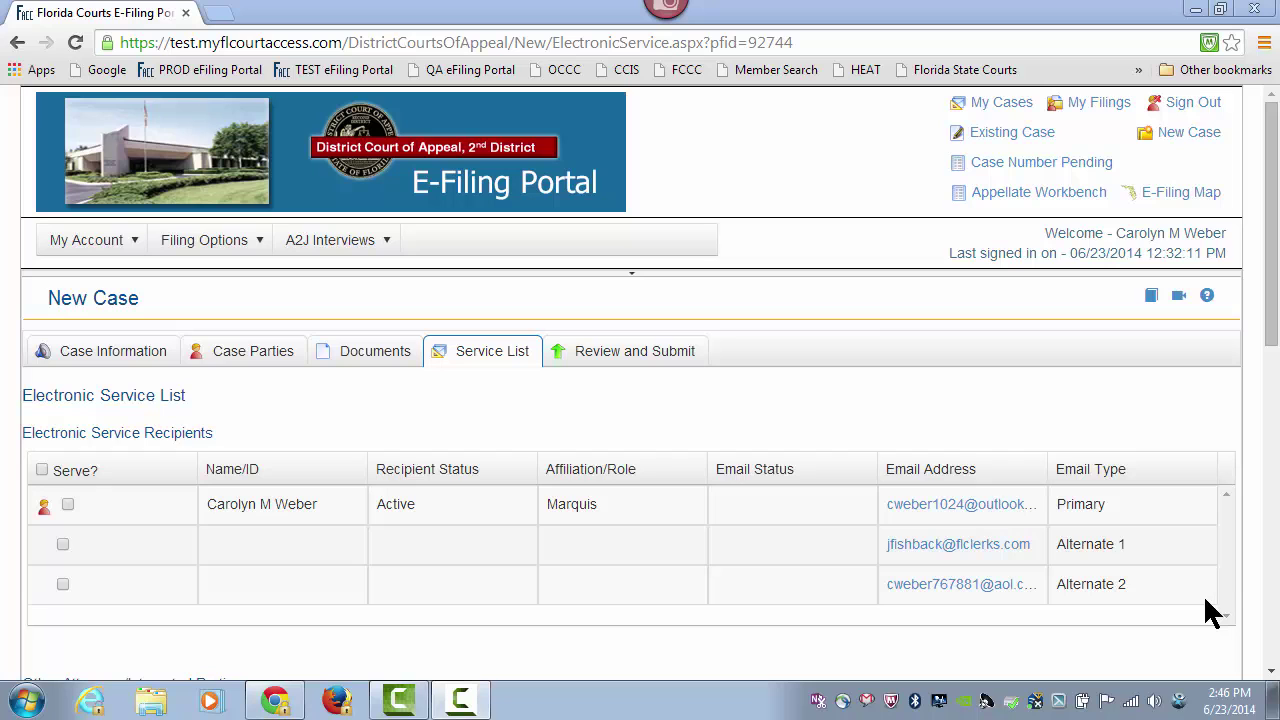
- Briefly try listing separate service e-mails, then keep 'My profile eMail addresses' for eService
{"action": "left_click", "coordinate": [1270, 238]}
{"action": "scroll", "coordinate": [1272, 250], "scroll_direction": "down", "scroll_amount": 2}
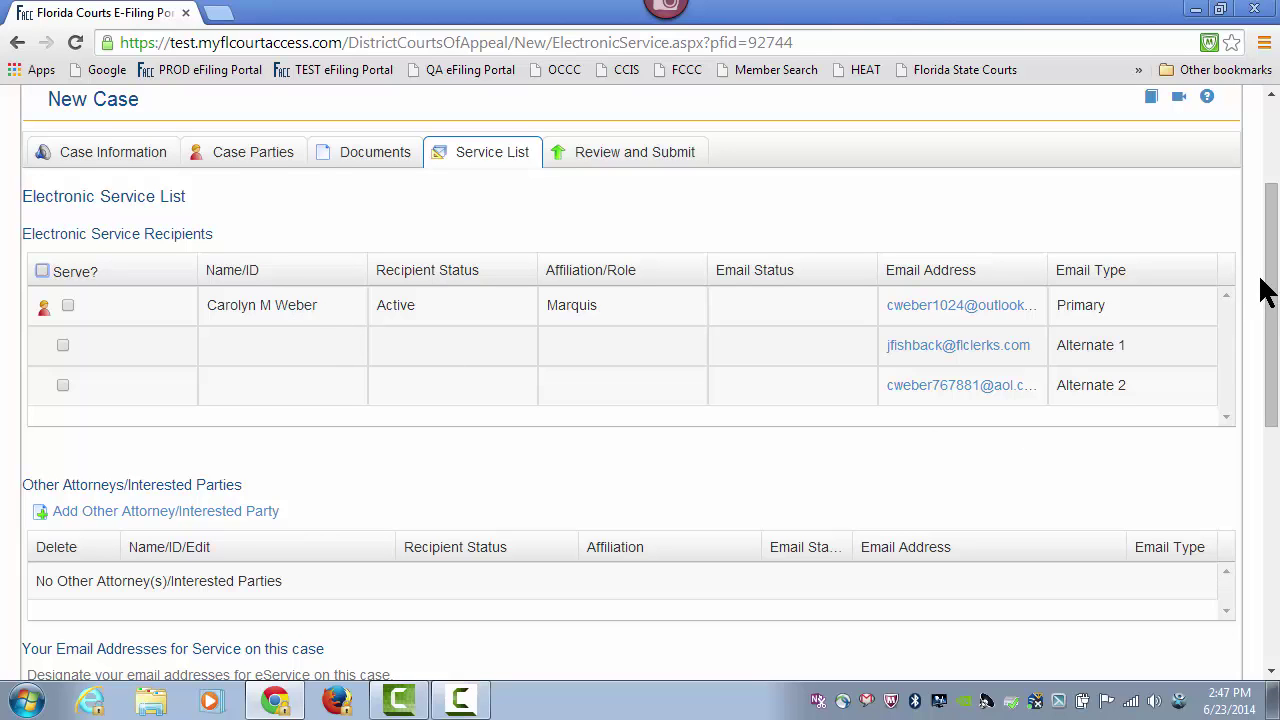
{"action": "scroll", "coordinate": [1266, 266], "scroll_direction": "down", "scroll_amount": 1}
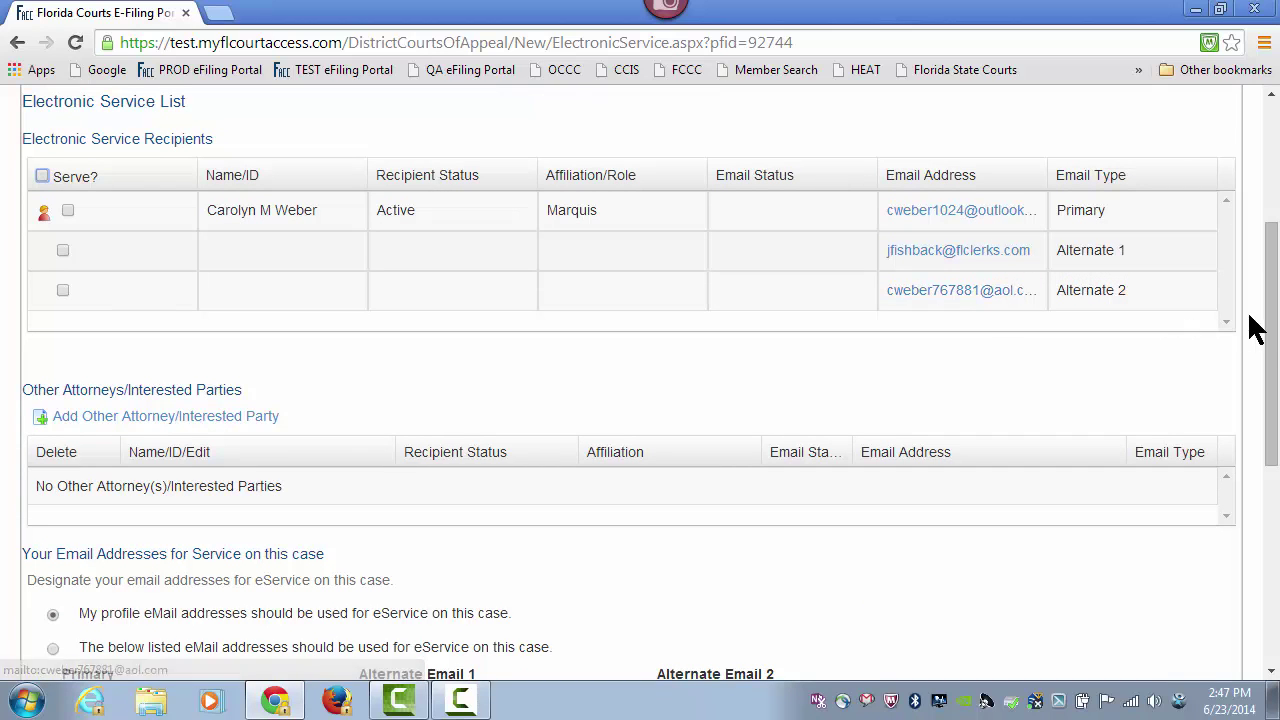
{"action": "left_click_drag", "start_coordinate": [1270, 322], "coordinate": [1274, 370]}
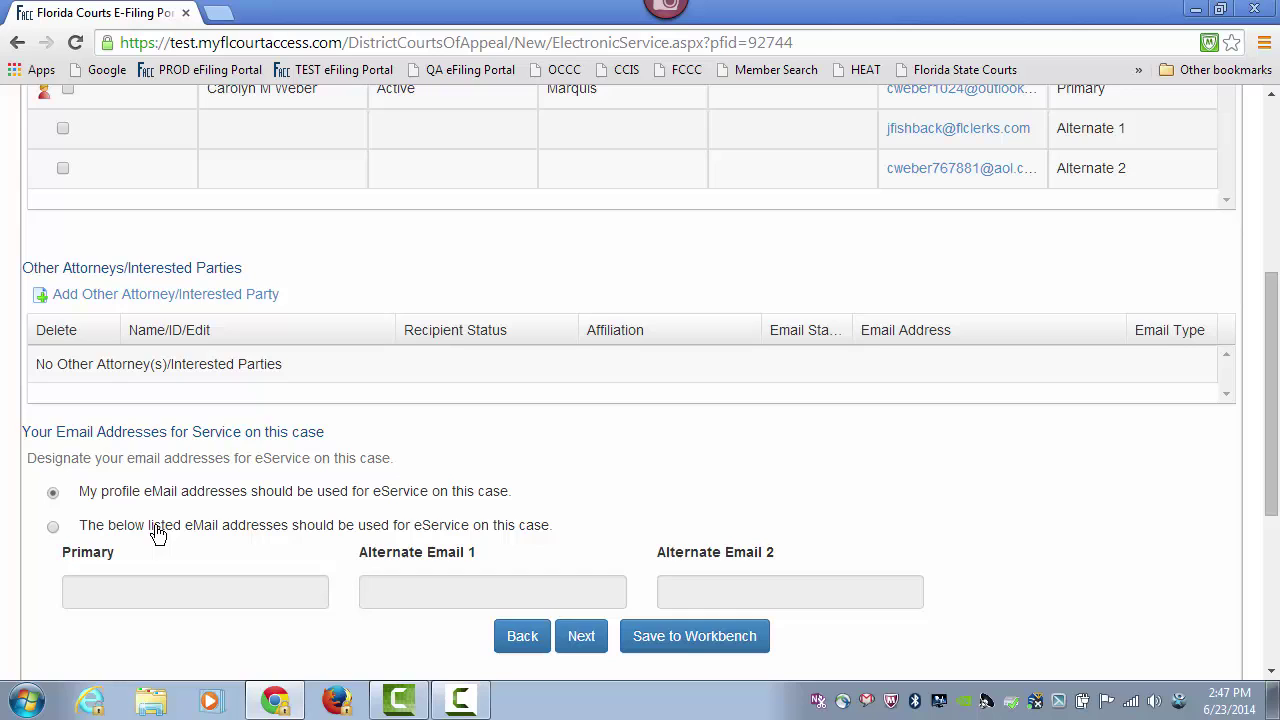
{"action": "left_click", "coordinate": [53, 530]}
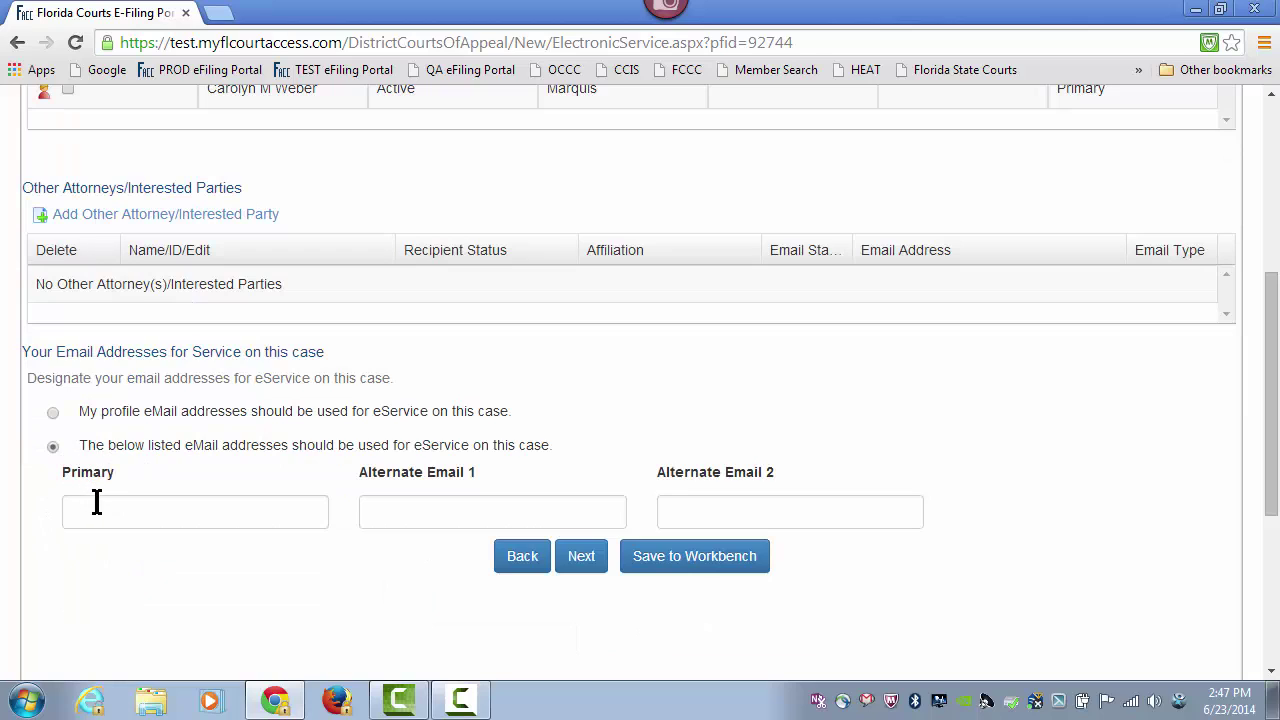
{"action": "left_click", "coordinate": [101, 508]}
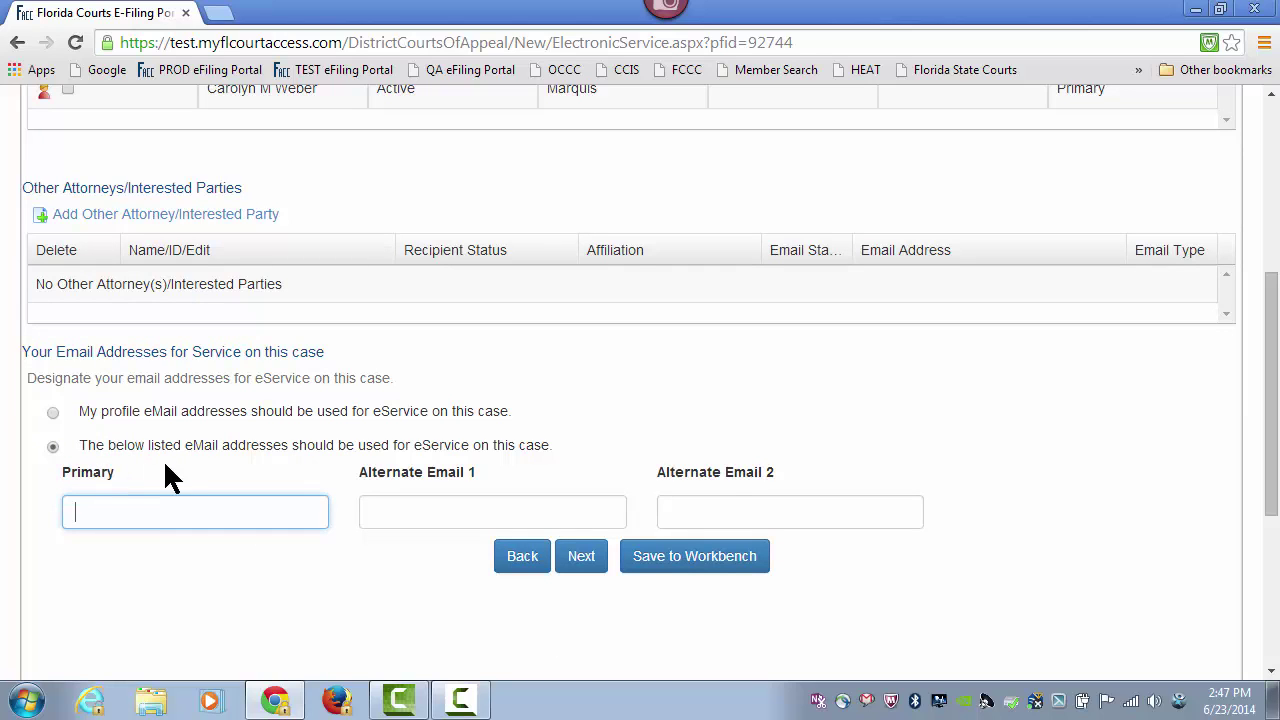
{"action": "left_click", "coordinate": [53, 413]}
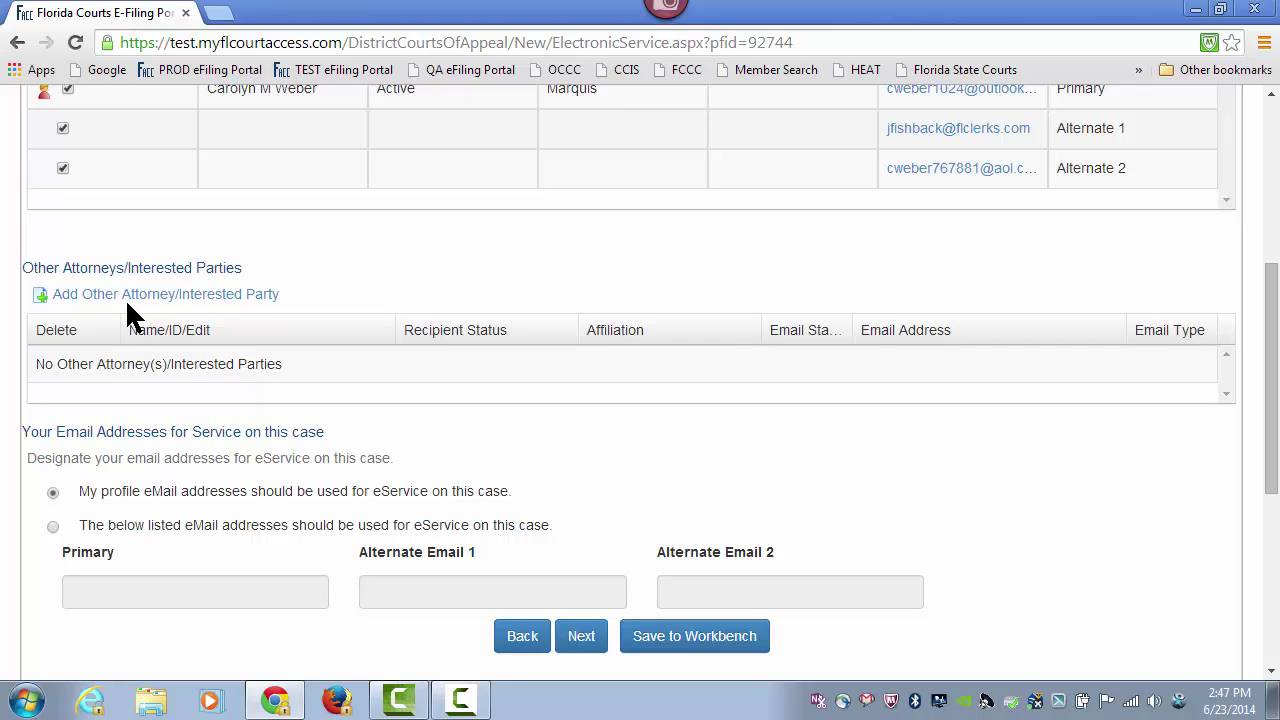
- Fill the other-attorney form from the attorney's Florida Bar record, correcting a mistyped bar number
{"action": "left_click", "coordinate": [211, 298]}
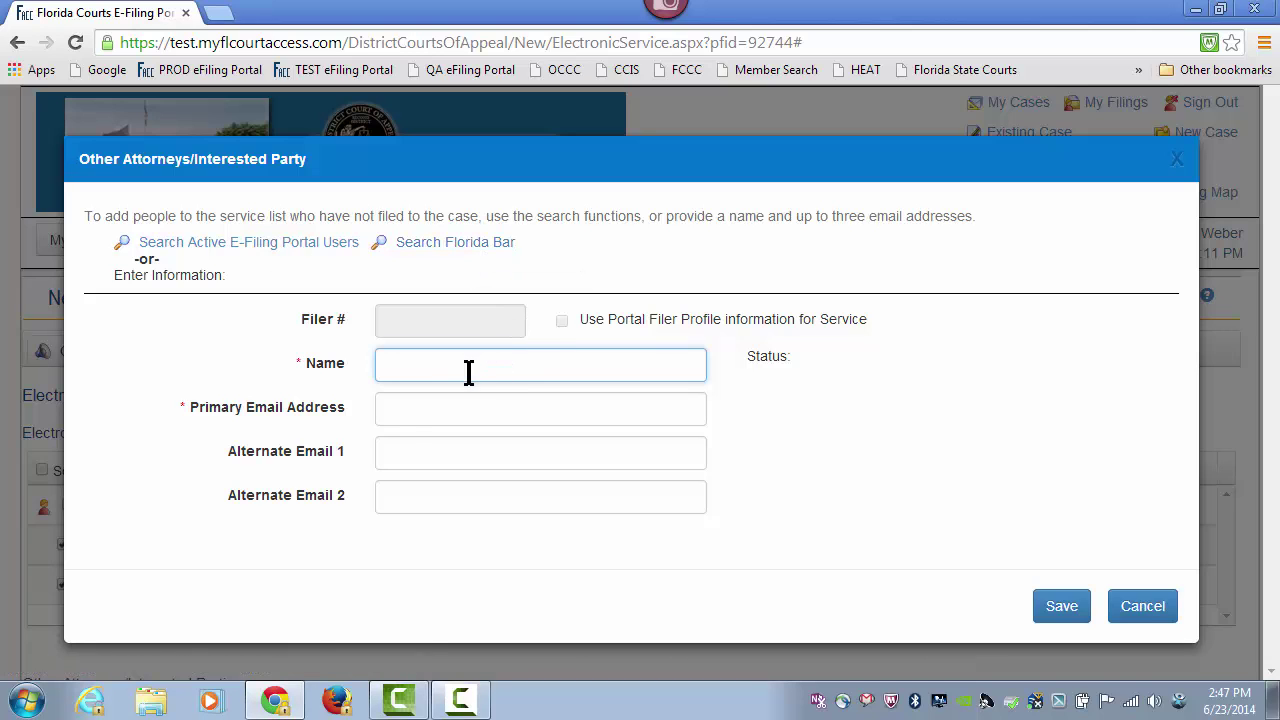
{"action": "left_click", "coordinate": [470, 254]}
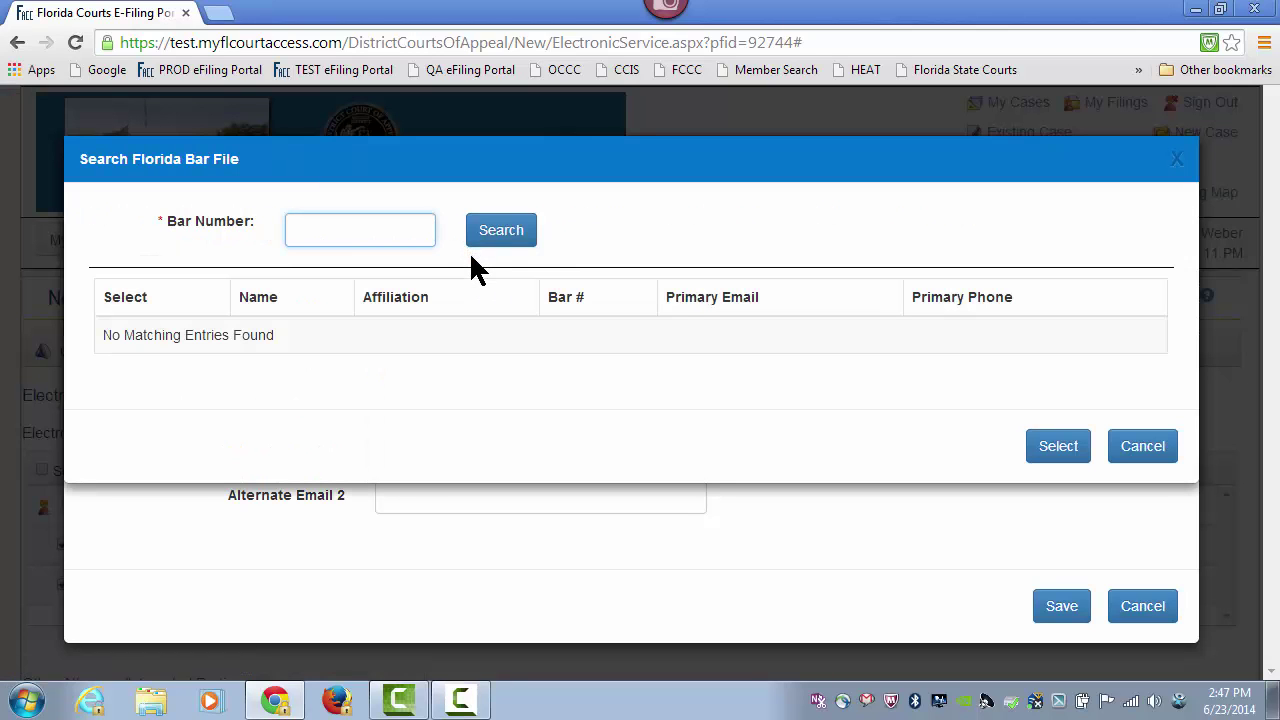
{"action": "type", "text": "230"}
{"action": "type", "text": "4"}
{"action": "left_click", "coordinate": [495, 234]}
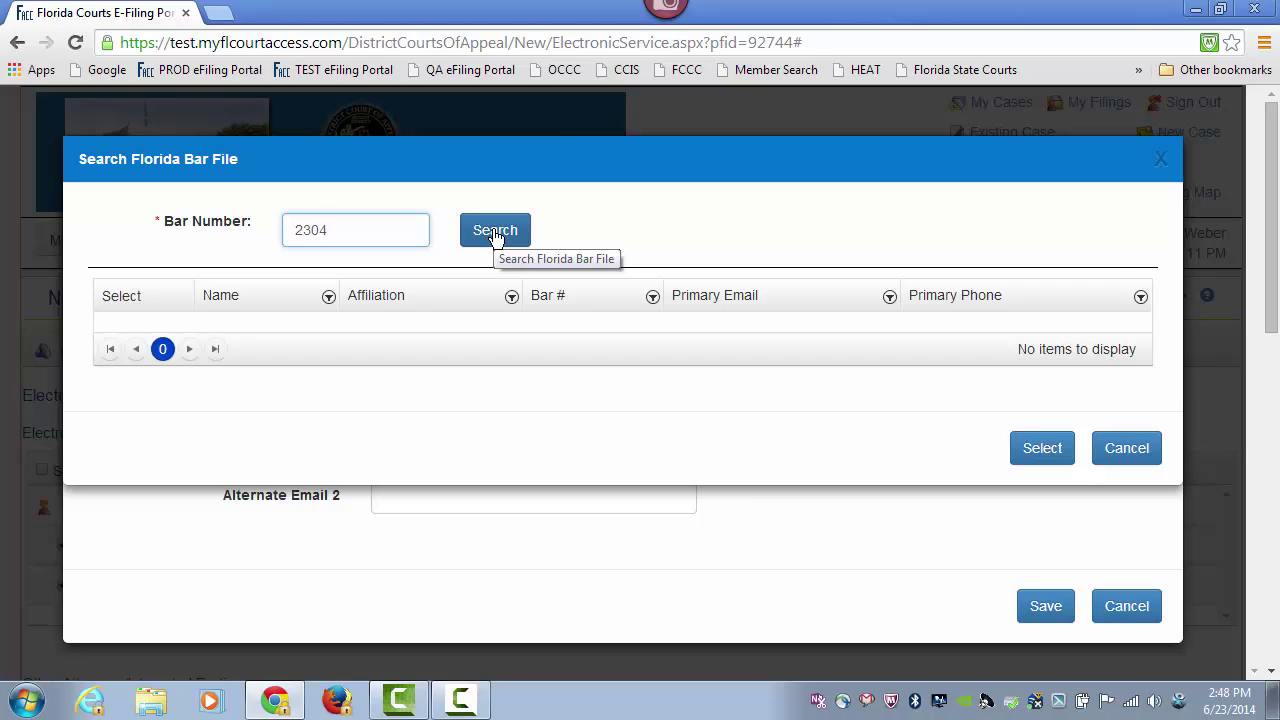
{"action": "key", "text": "BackSpace"}
{"action": "type", "text": "5"}
{"action": "left_click", "coordinate": [495, 236]}
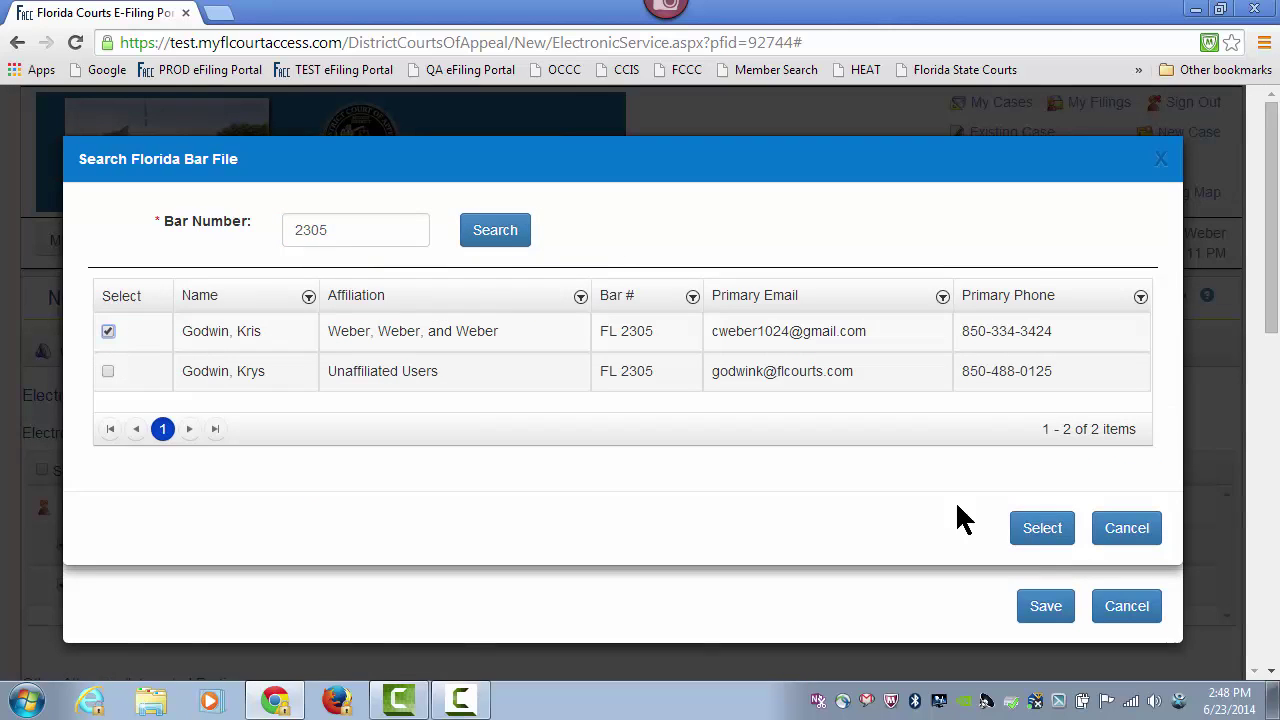
{"action": "left_click", "coordinate": [1046, 532]}
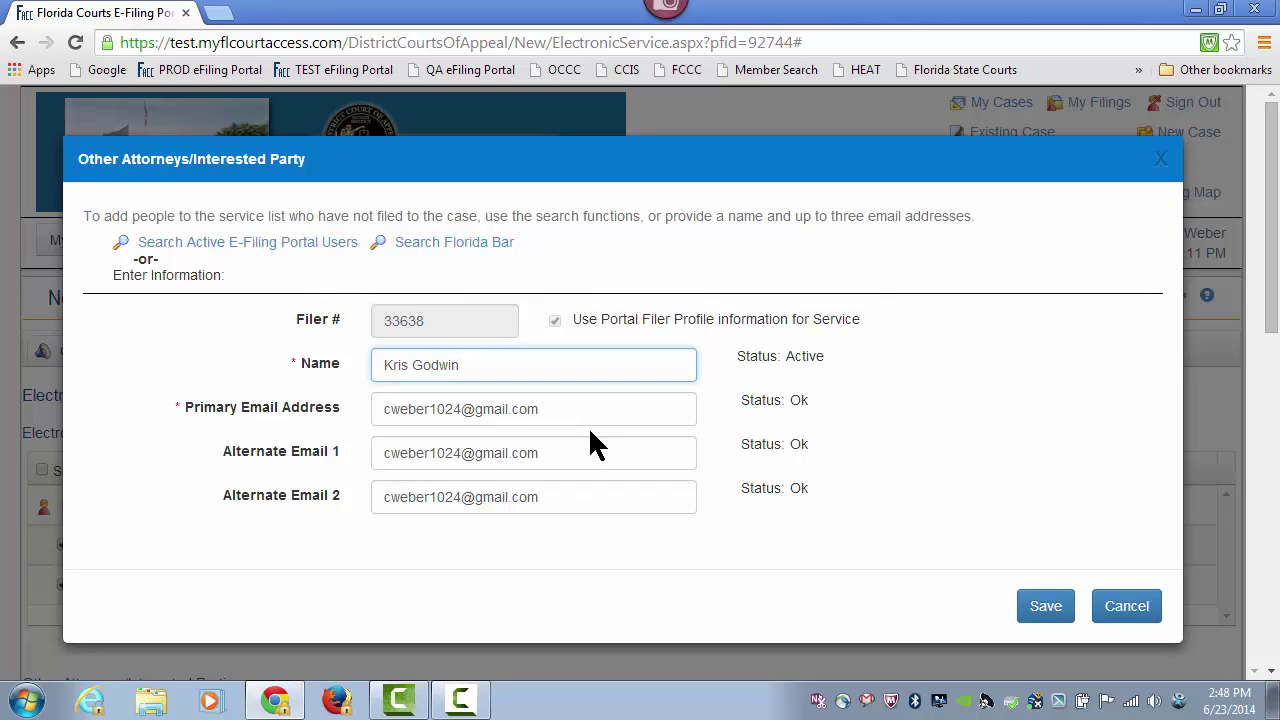
- Save the attorney with primary and two alternate e-mails and confirm the service-list entry
{"action": "left_click", "coordinate": [1046, 606]}
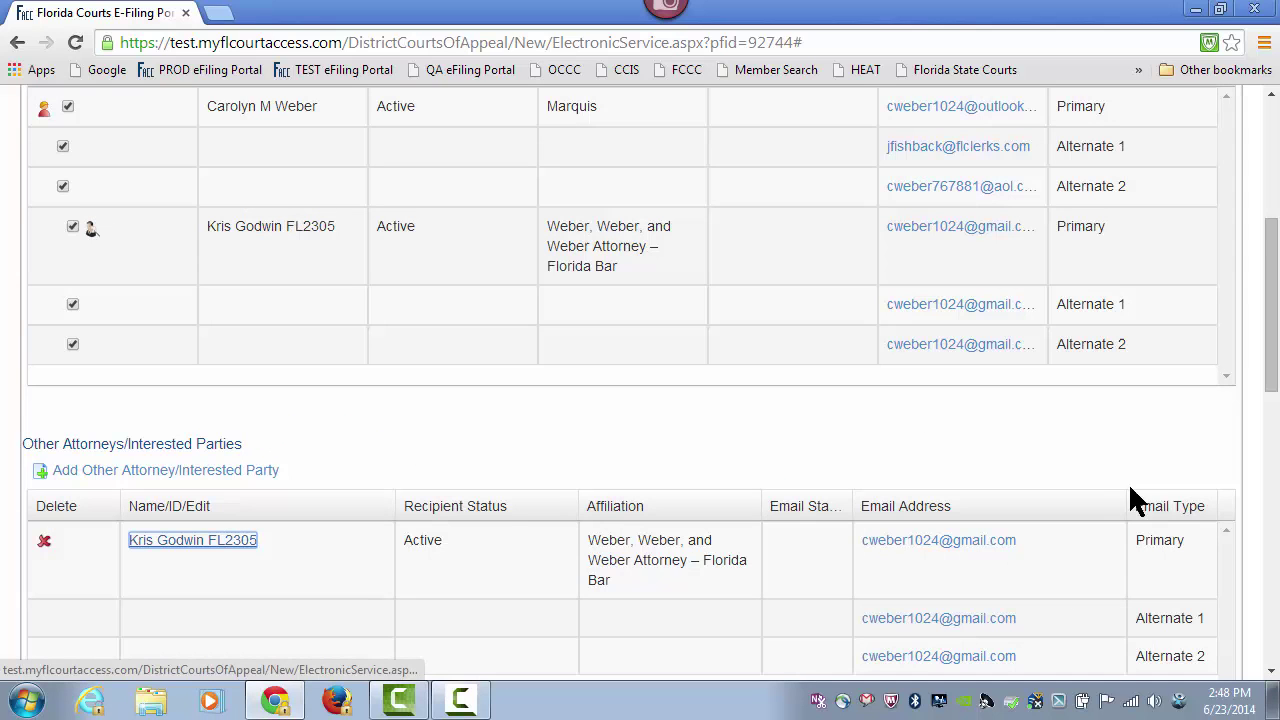
{"action": "scroll", "coordinate": [1176, 460], "scroll_direction": "down", "scroll_amount": 1}
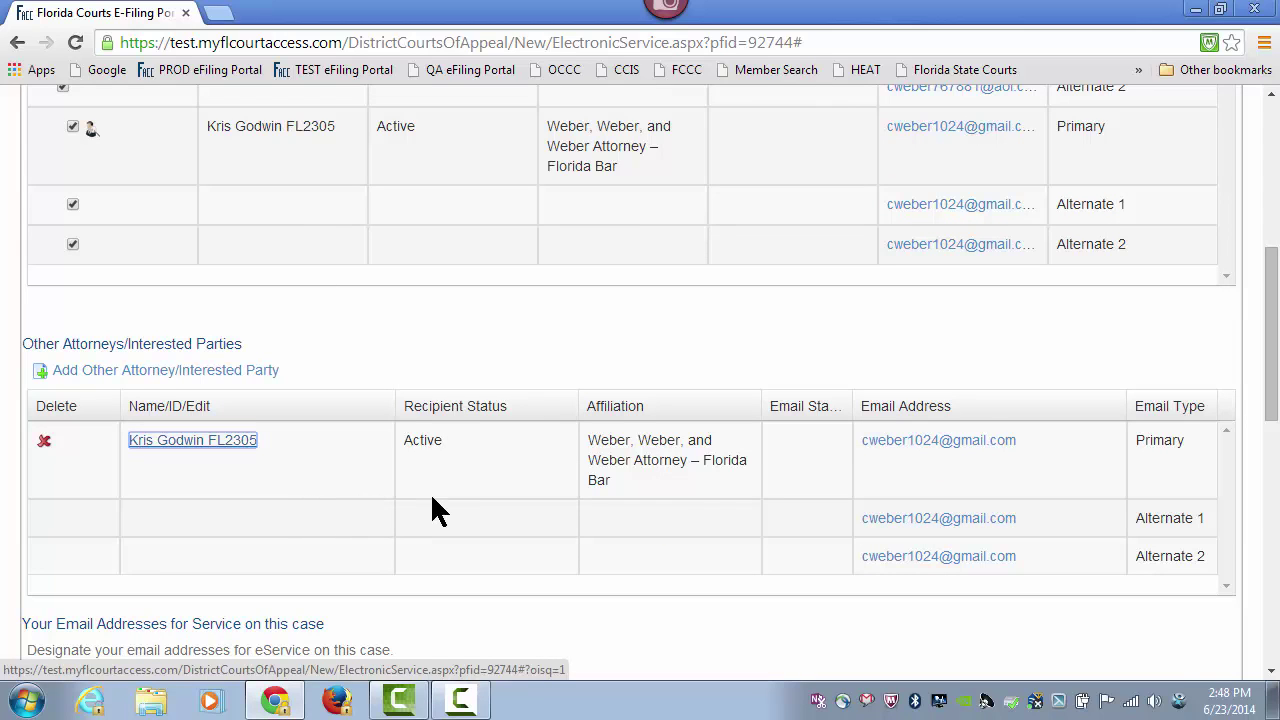
{"action": "scroll", "coordinate": [432, 497], "scroll_direction": "up", "scroll_amount": 1}
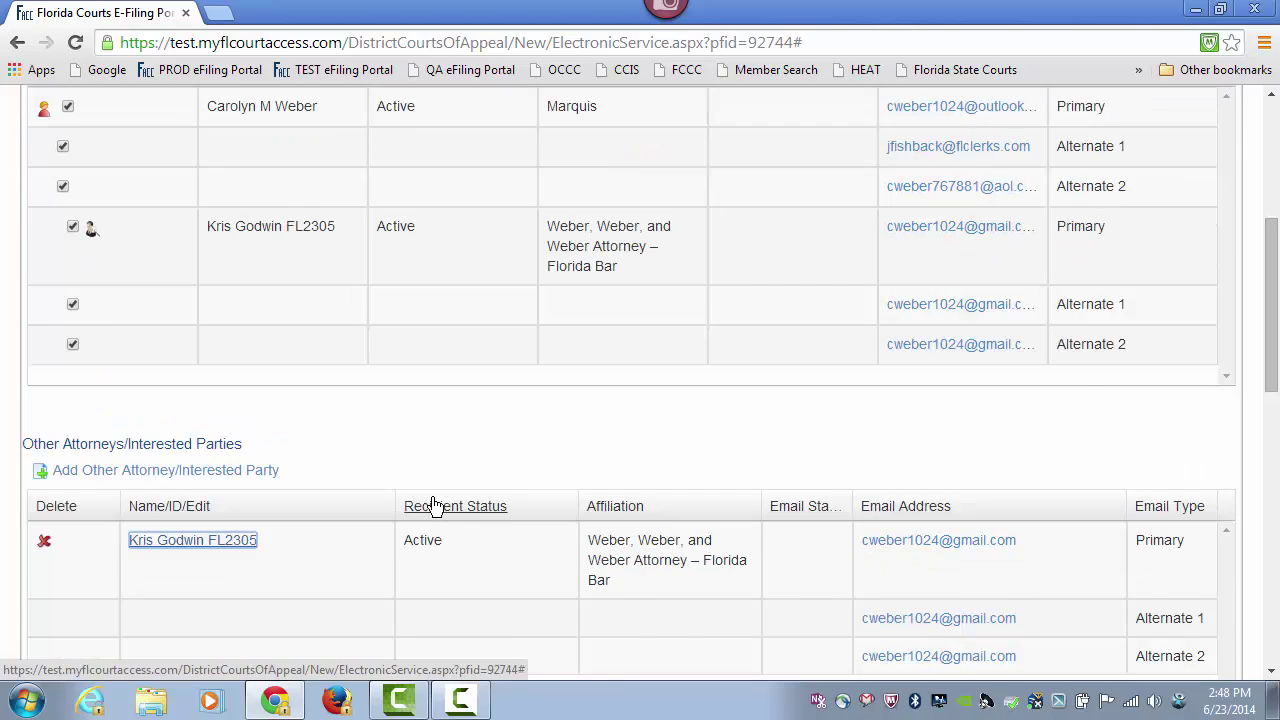
{"action": "scroll", "coordinate": [432, 497], "scroll_direction": "up", "scroll_amount": 1}
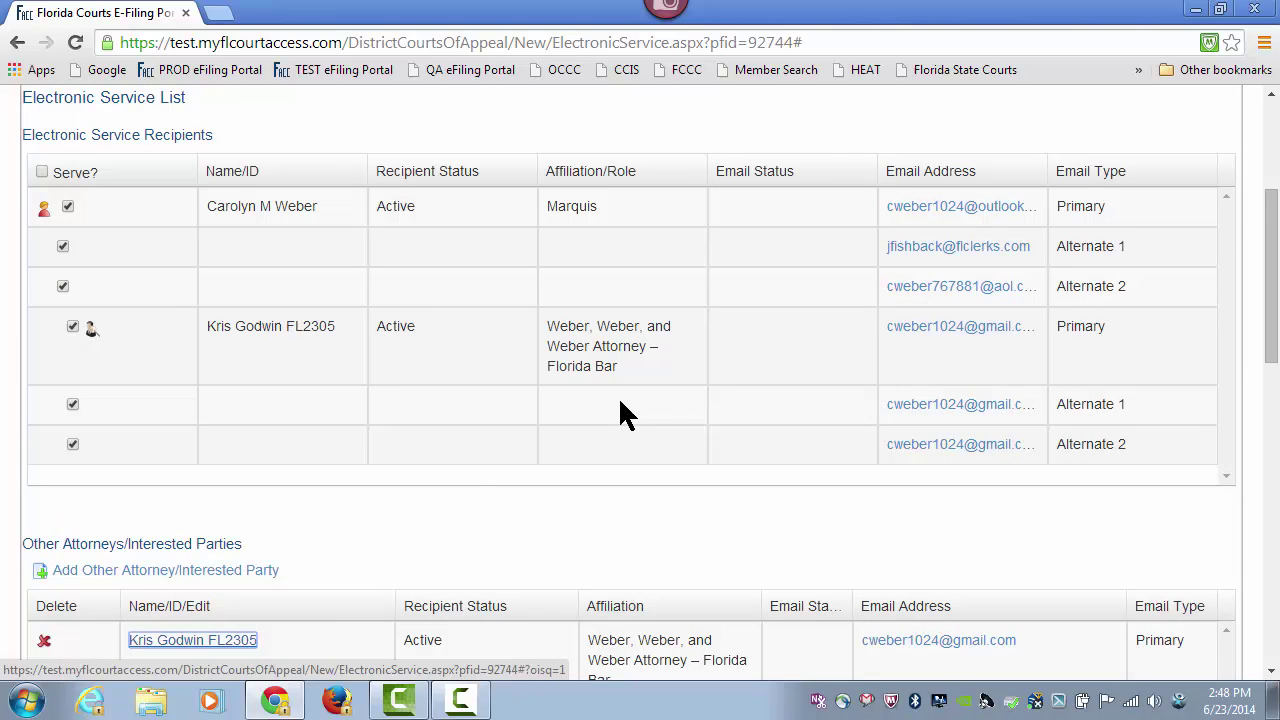
{"action": "left_click_drag", "start_coordinate": [1268, 330], "coordinate": [1273, 278]}
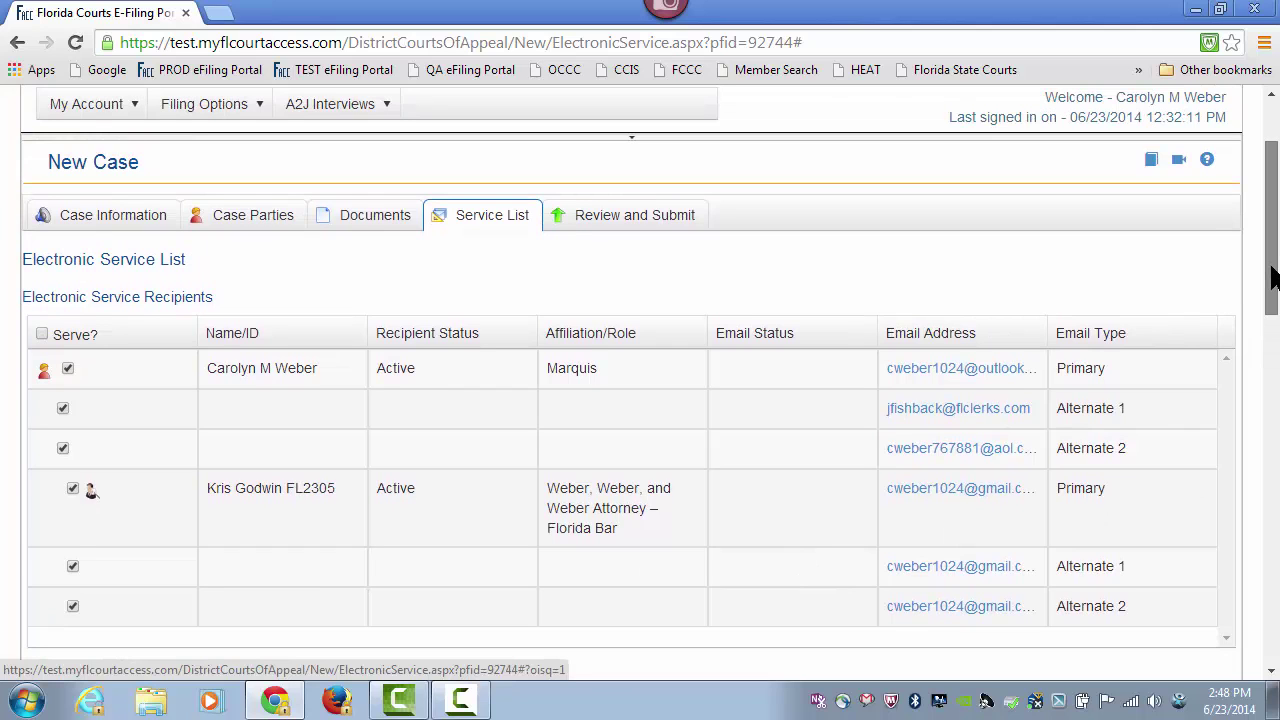
{"action": "left_click_drag", "start_coordinate": [1273, 278], "coordinate": [1275, 332]}
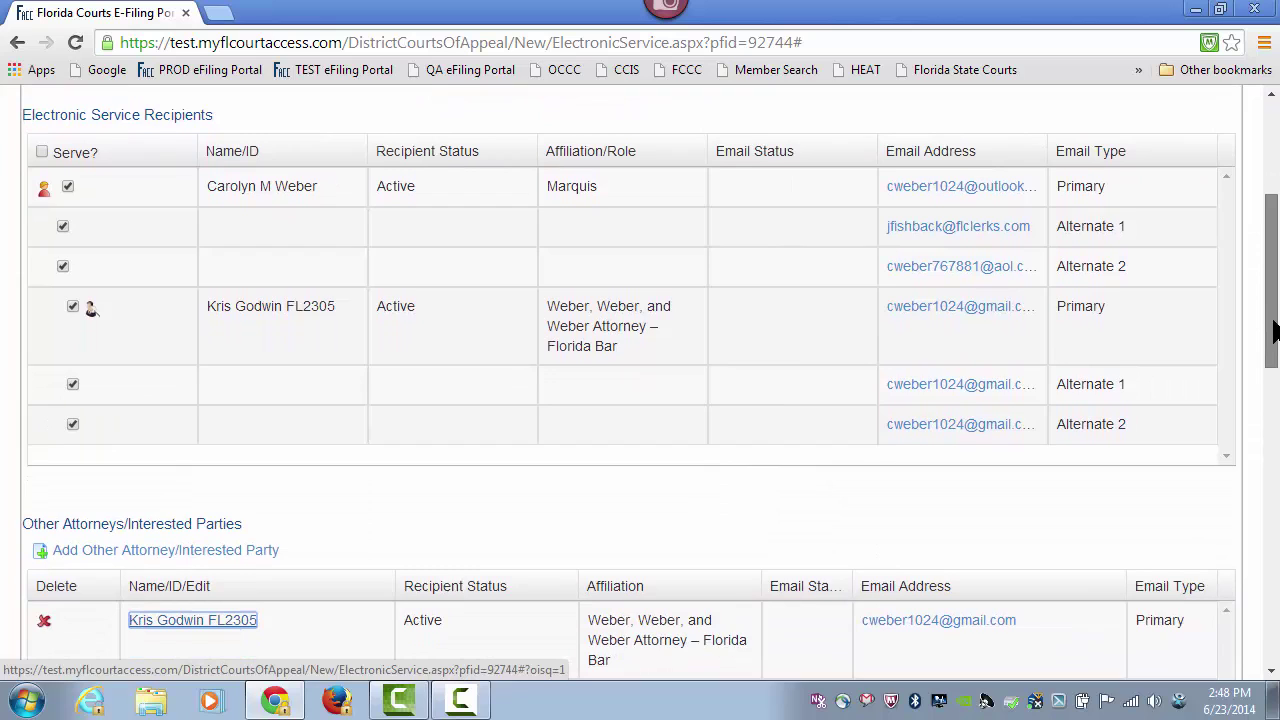
{"action": "left_click_drag", "start_coordinate": [1275, 332], "coordinate": [1271, 357]}
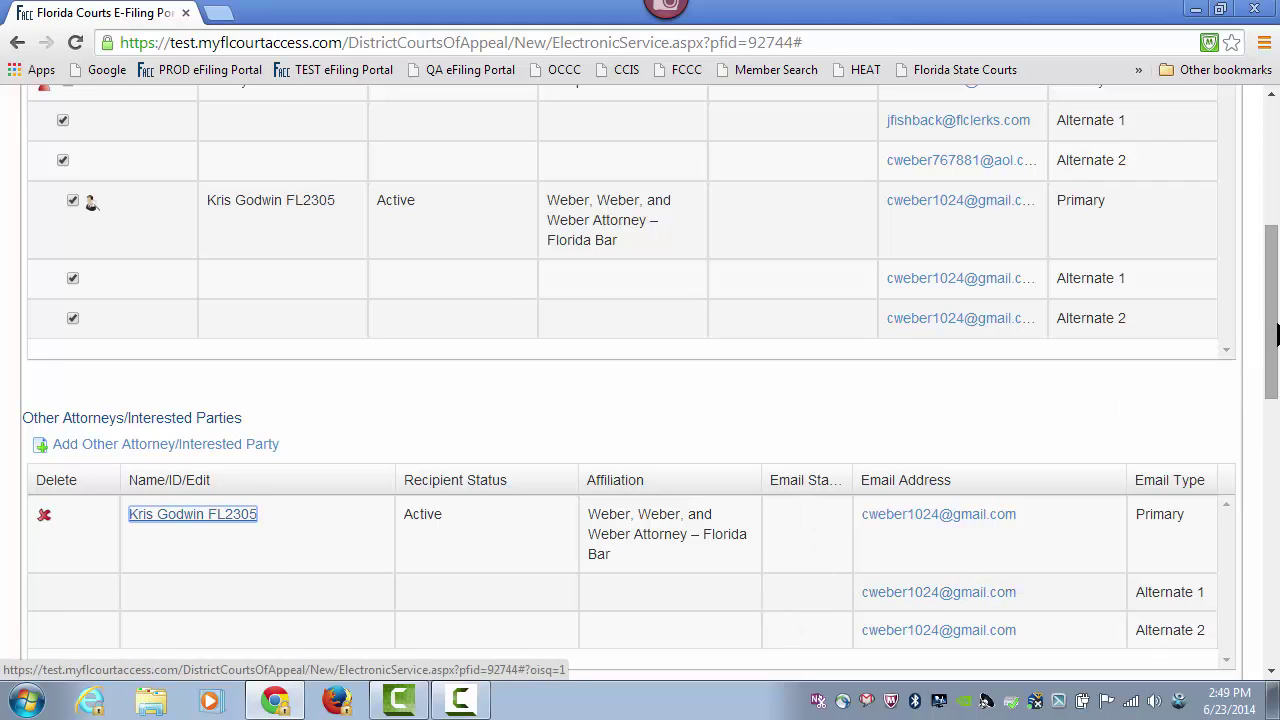
{"action": "mouse_move", "coordinate": [1275, 335]}
{"action": "left_mouse_down"}
{"action": "mouse_move", "coordinate": [1275, 390]}
{"action": "mouse_move", "coordinate": [1275, 233]}
{"action": "left_mouse_up"}
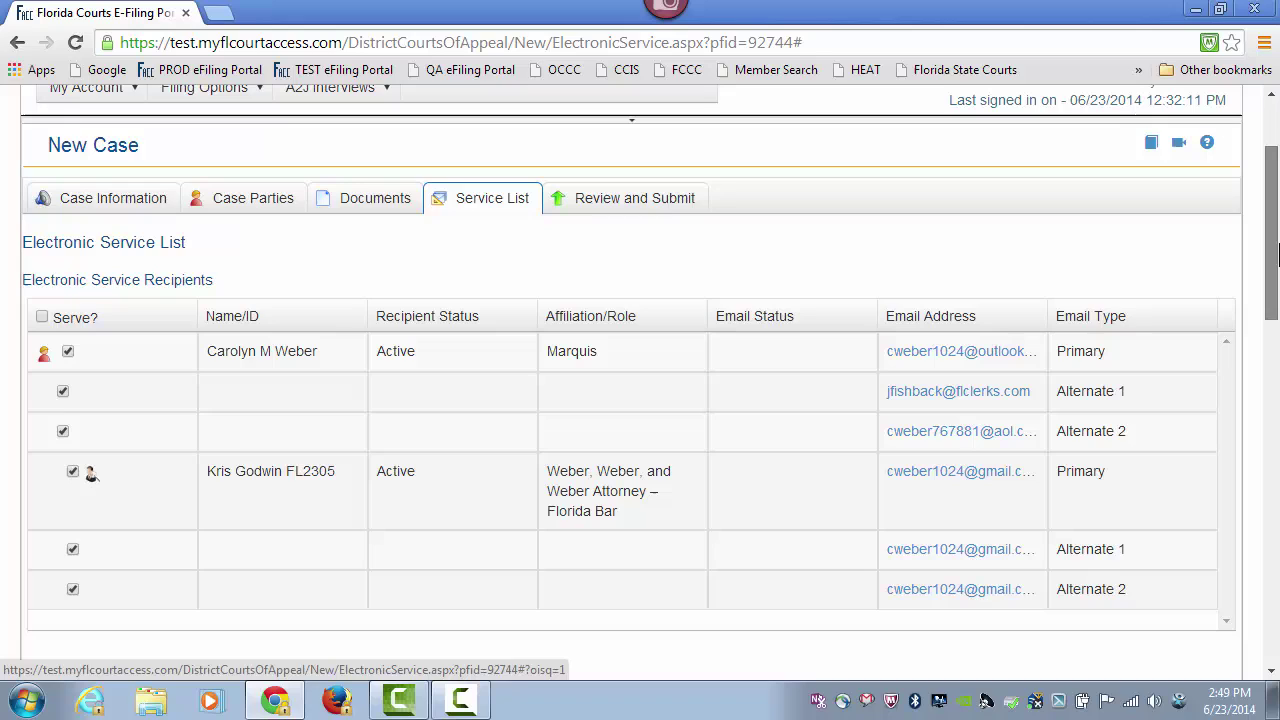
{"action": "left_click_drag", "start_coordinate": [1275, 233], "coordinate": [1275, 256]}
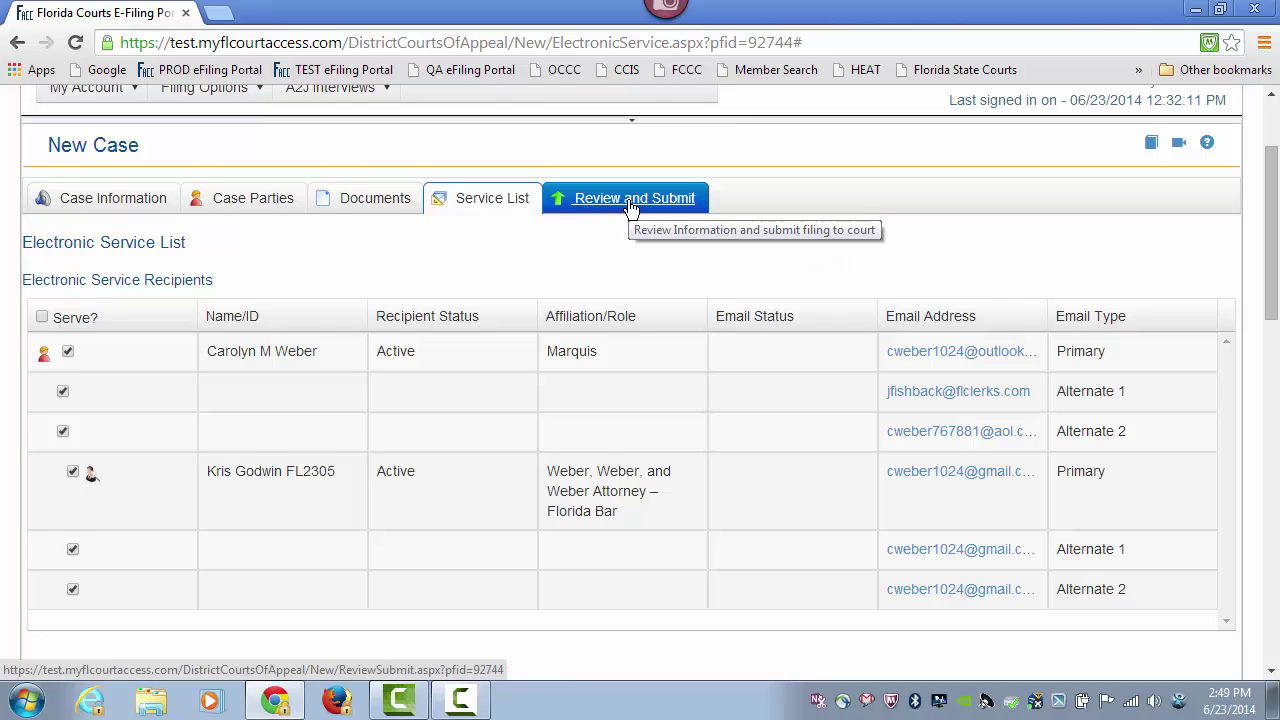
{"action": "scroll", "coordinate": [630, 205], "scroll_direction": "down", "scroll_amount": 1}
{"action": "scroll", "coordinate": [630, 205], "scroll_direction": "down", "scroll_amount": 2}
{"action": "scroll", "coordinate": [630, 205], "scroll_direction": "down", "scroll_amount": 3}
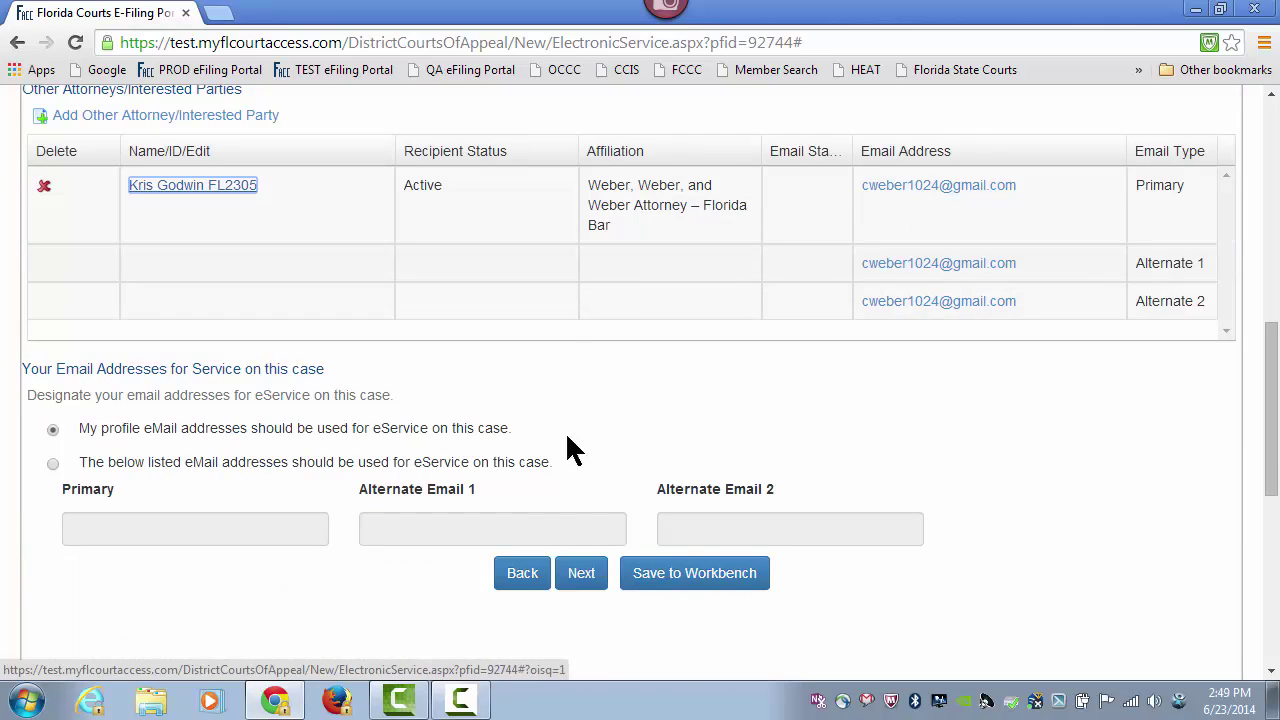